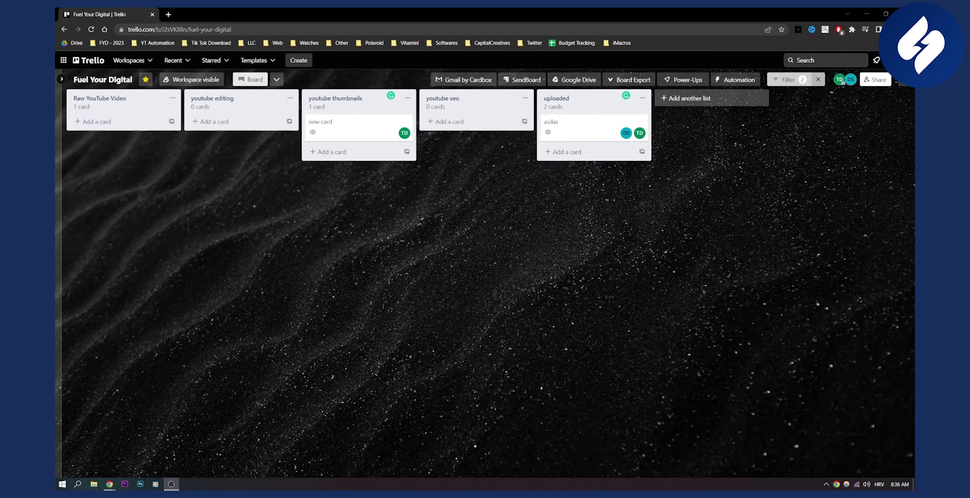
Open the board's Settings from the board menu's additional options.
key("alt+Tab")
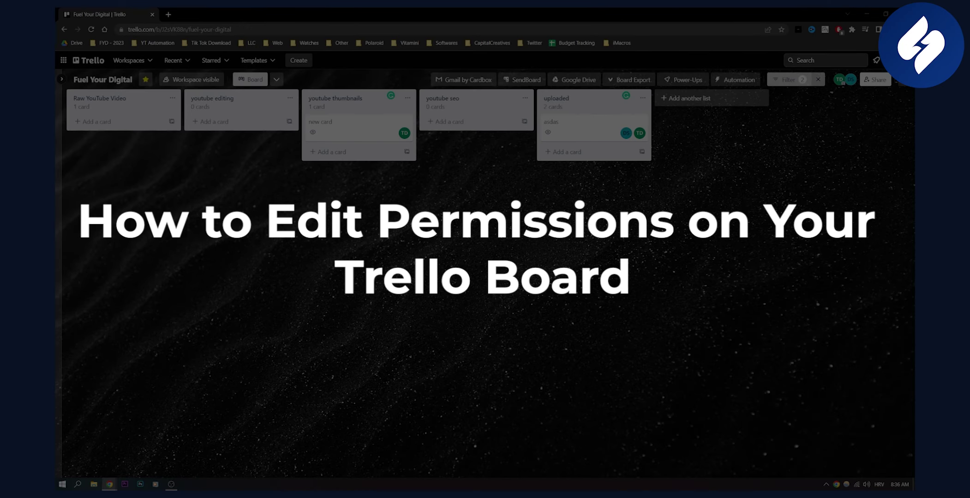
key("alt+Tab")
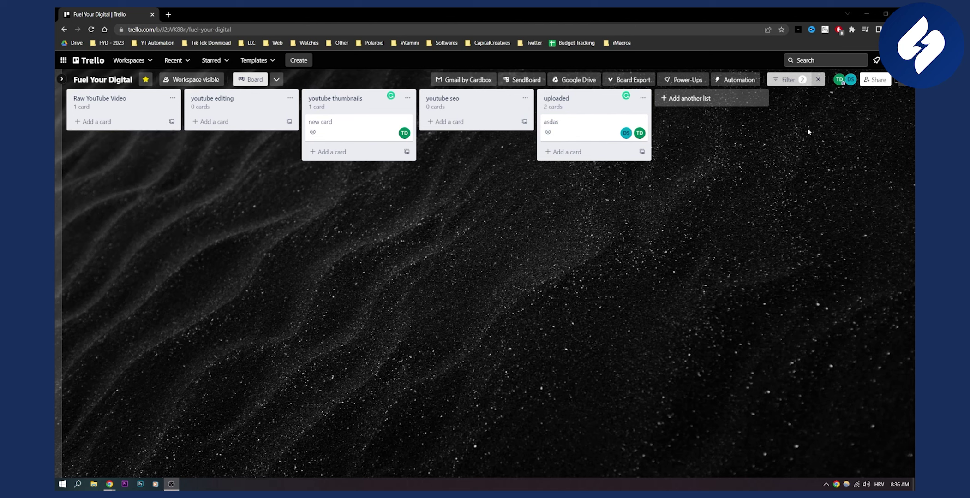
left_click(901, 80)
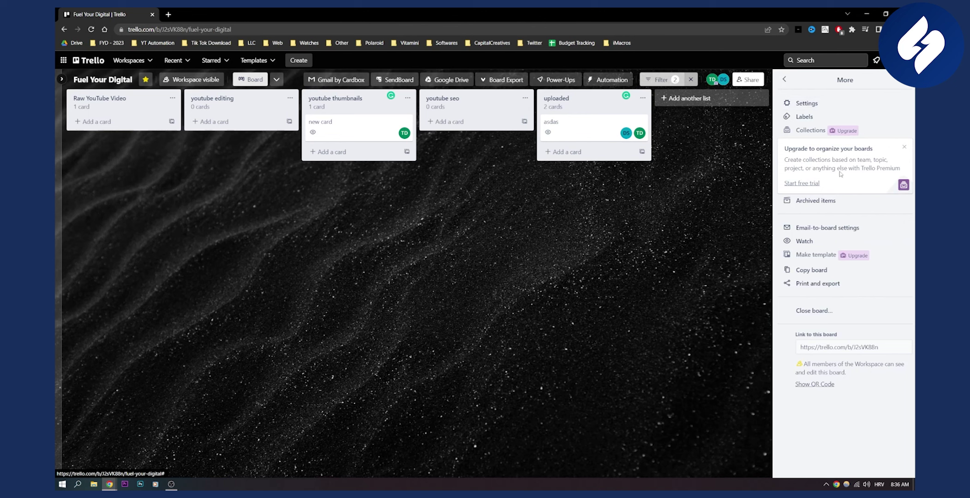
left_click(829, 108)
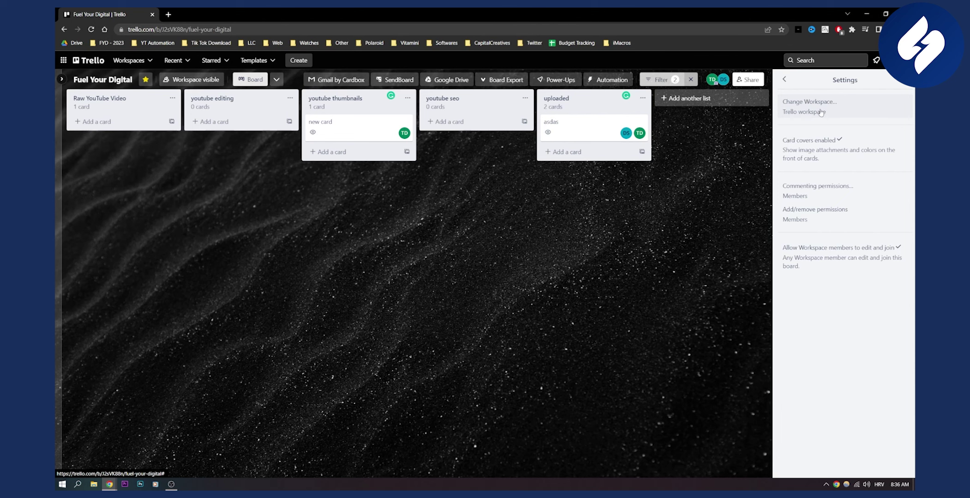
Review commenting and add/remove permissions, both Members, then view the board's workspace.
left_click(818, 196)
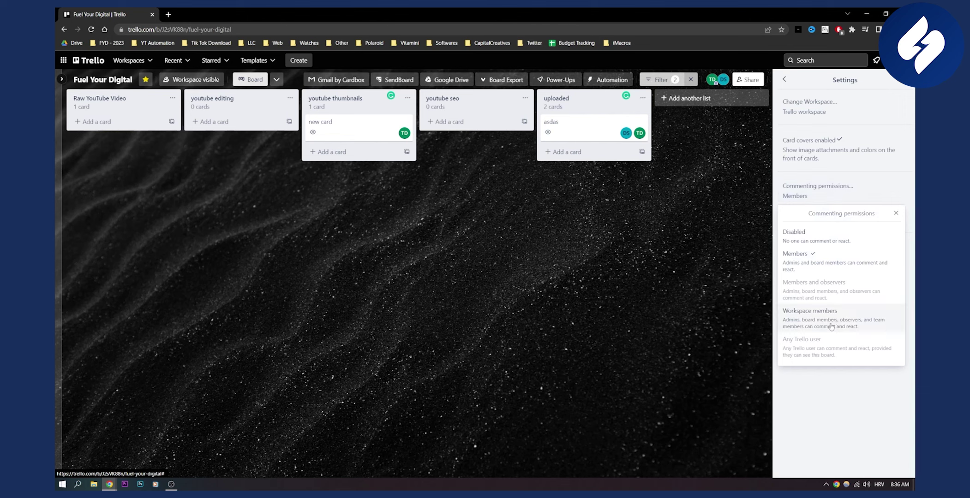
left_click(896, 214)
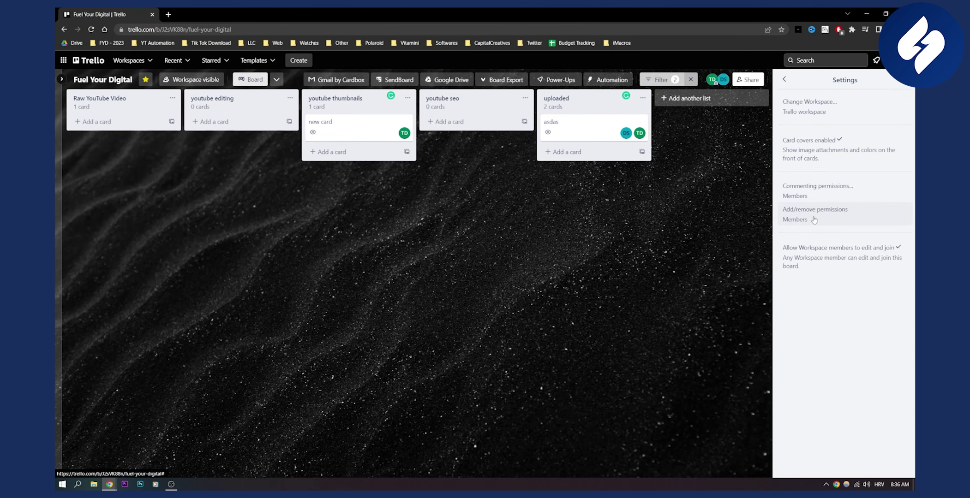
left_click(847, 217)
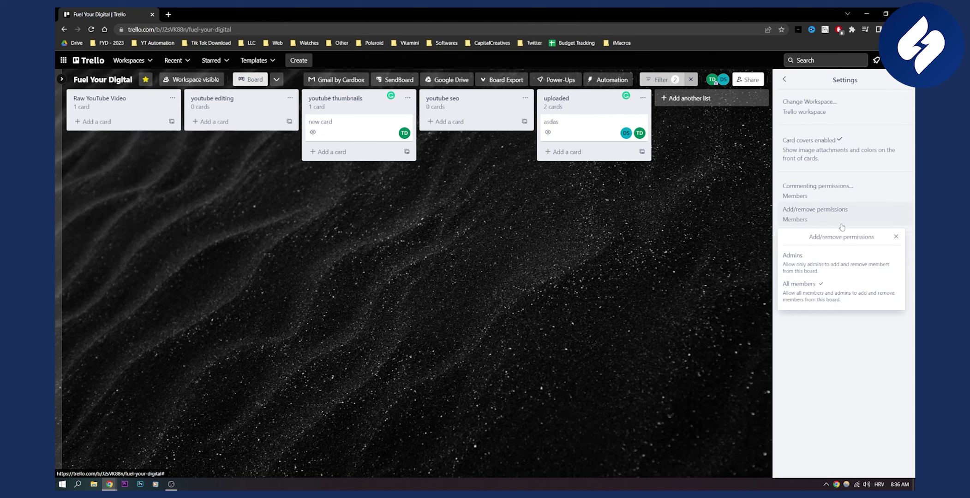
left_click(799, 286)
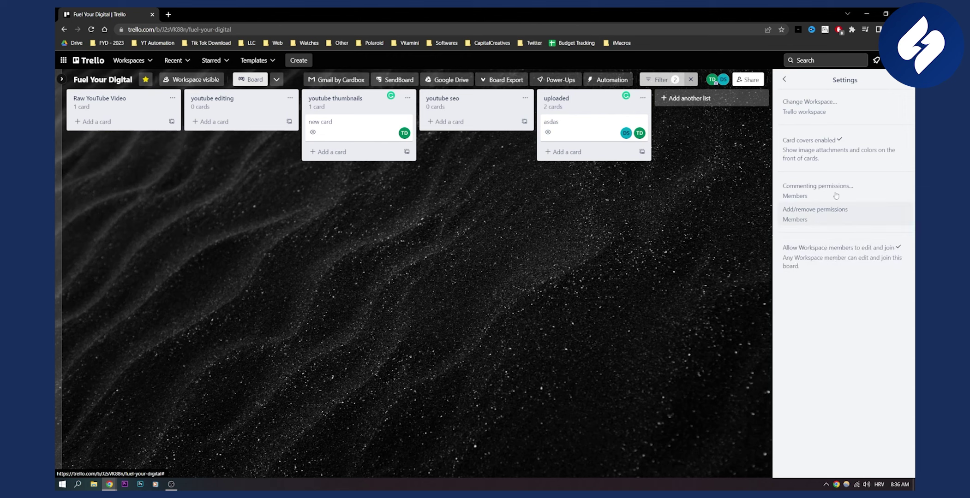
left_click(830, 119)
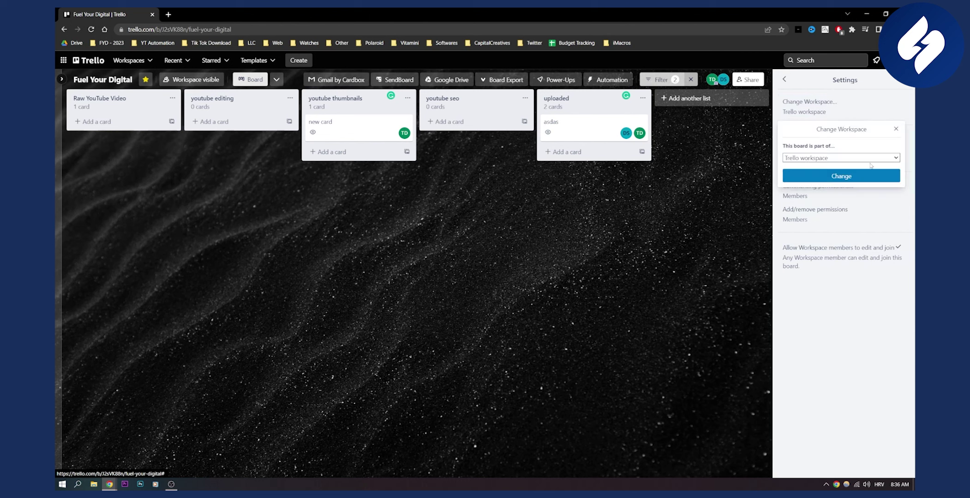
Leave the workspace unchanged and review the seven board labels, including Video Editing, Finished and SEO.
left_click(895, 130)
left_click(784, 80)
left_click(894, 60)
left_click(803, 117)
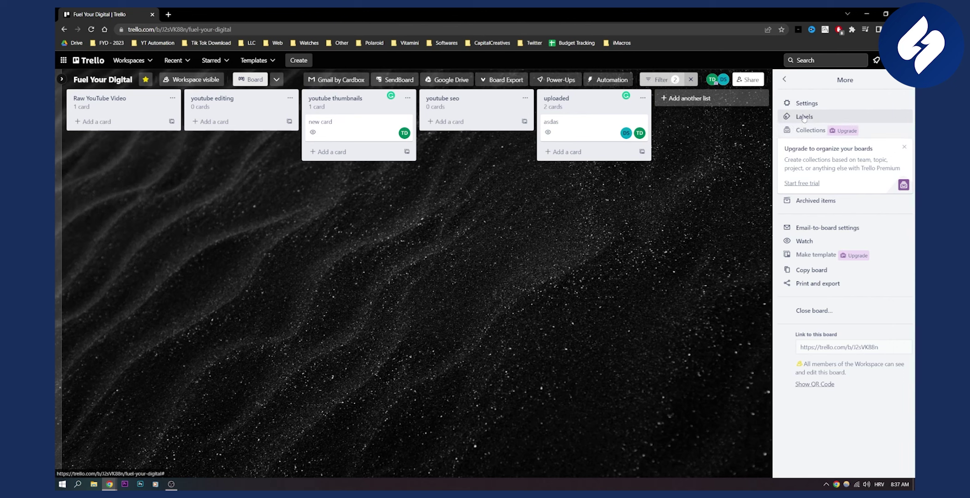
left_click(820, 117)
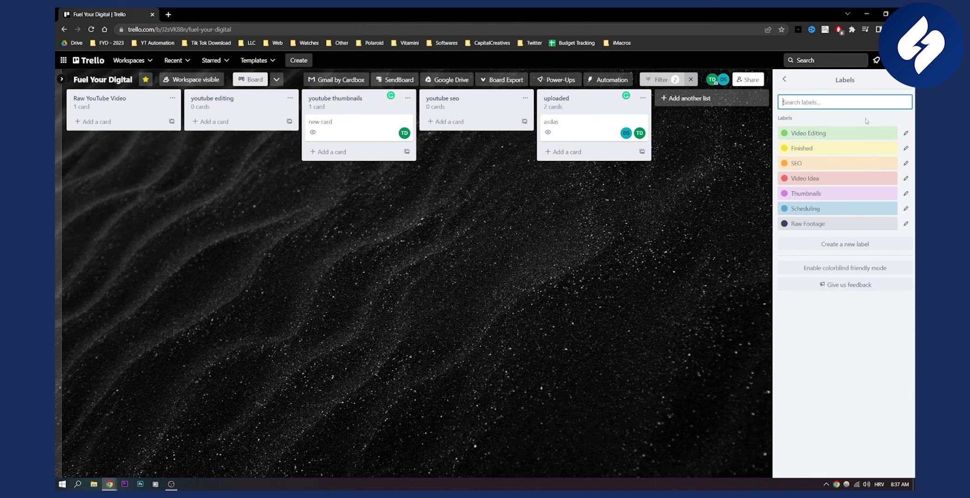
left_click(785, 80)
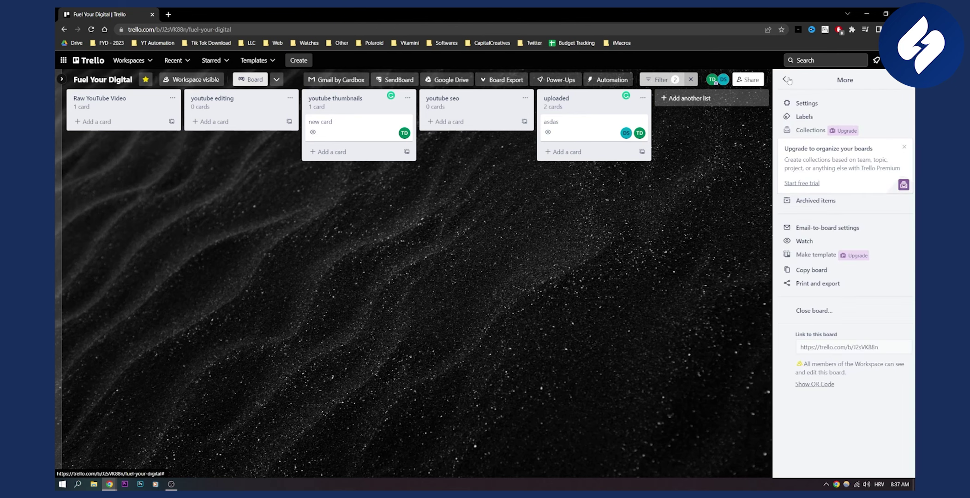
left_click(357, 125)
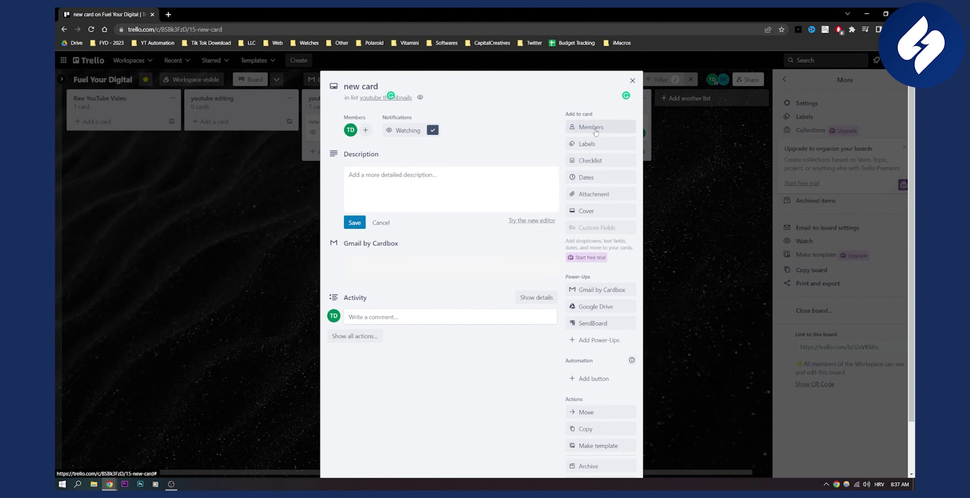
left_click(595, 129)
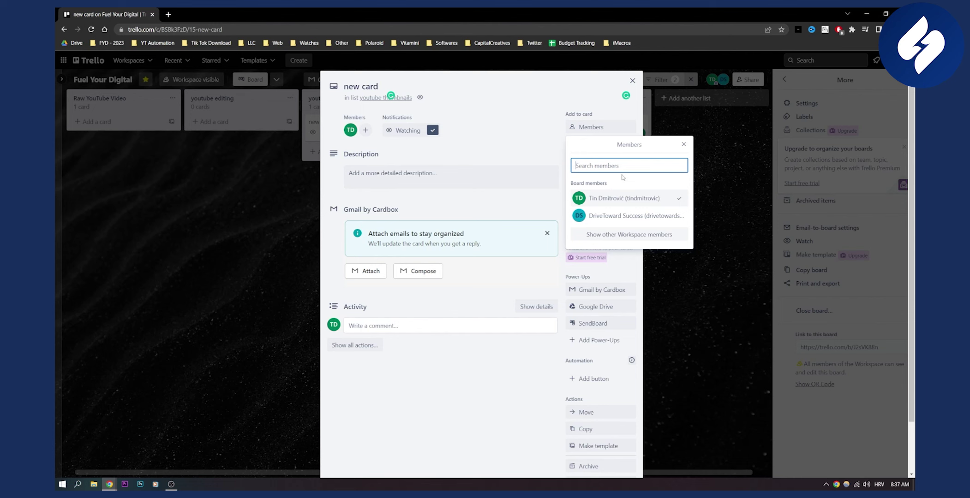
left_click(683, 144)
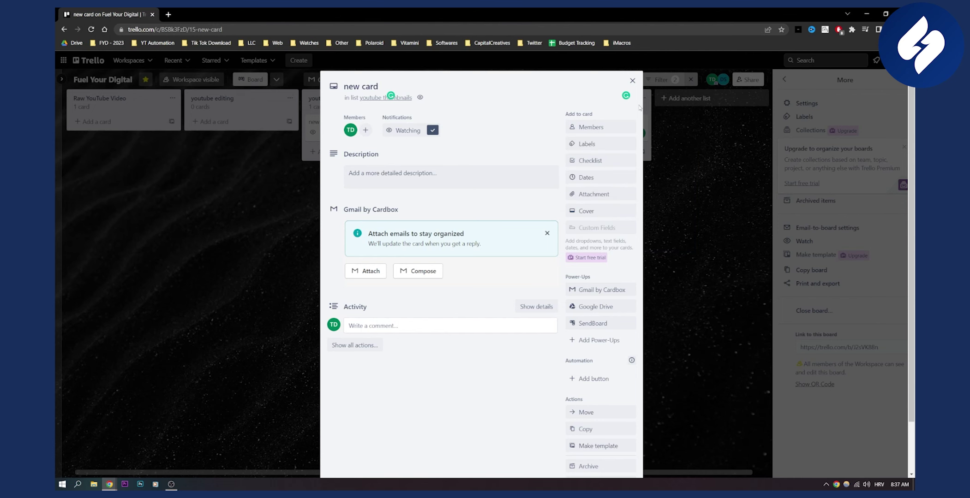
left_click(633, 81)
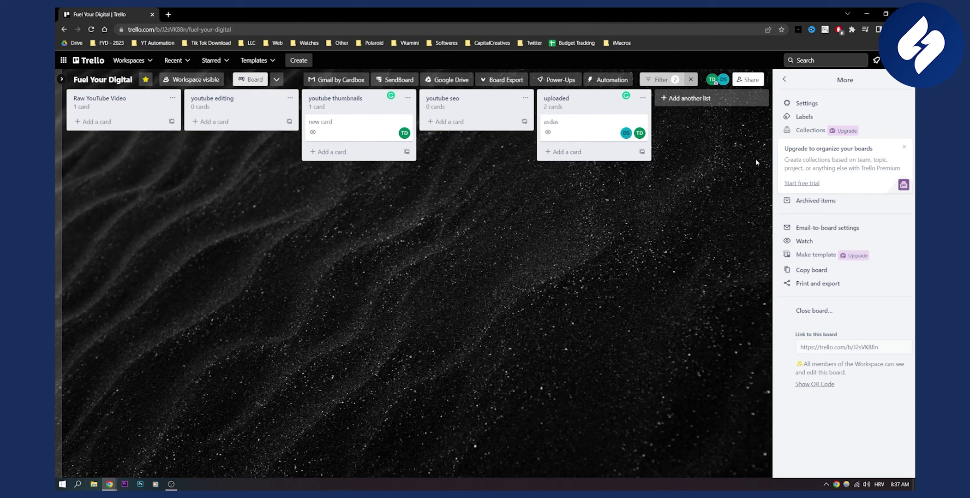
Revisit board Settings, confirming commenting and add/remove permissions both remain Members.
left_click(806, 104)
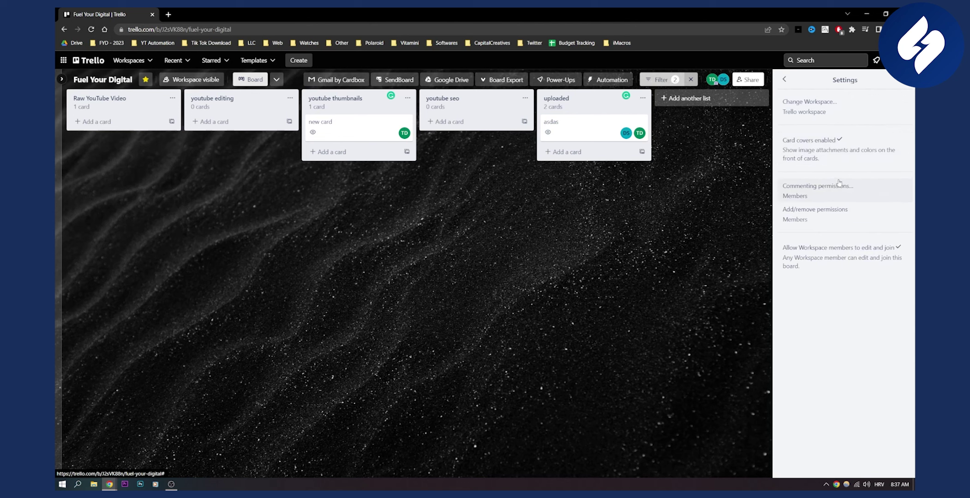
left_click(825, 193)
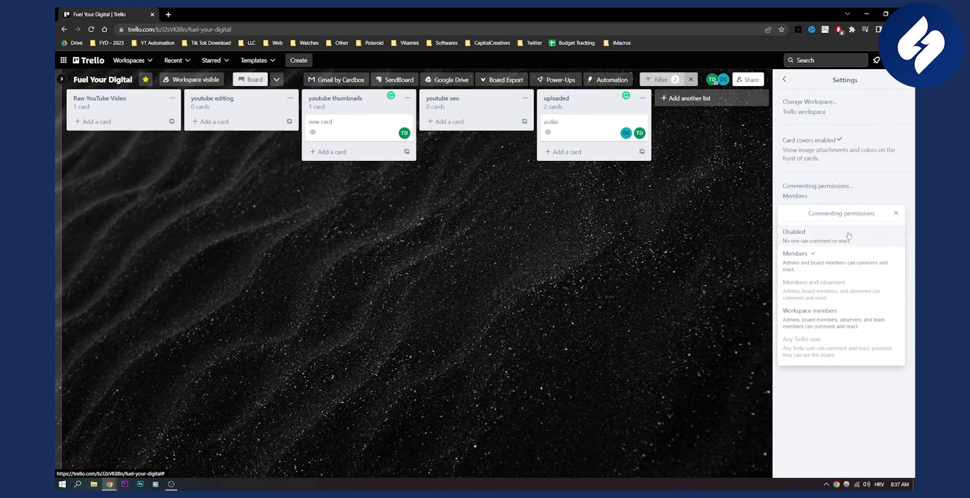
left_click(895, 213)
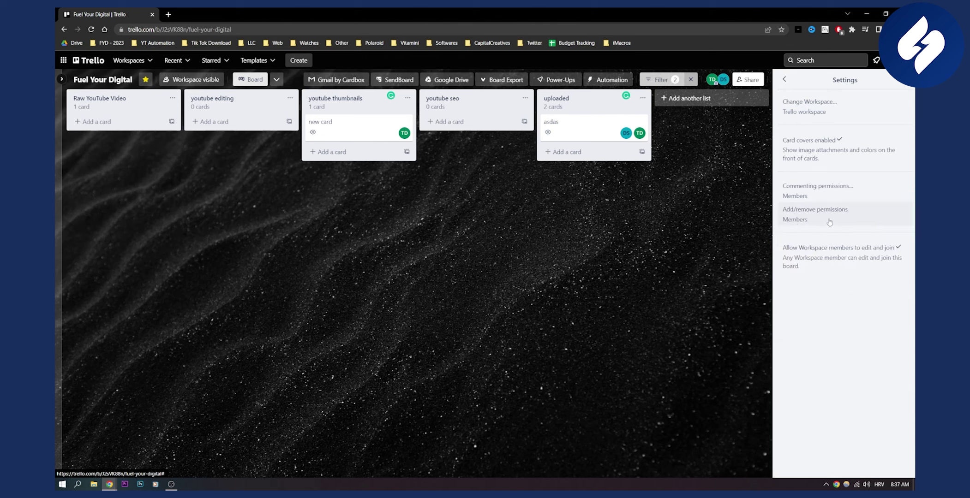
left_click(829, 222)
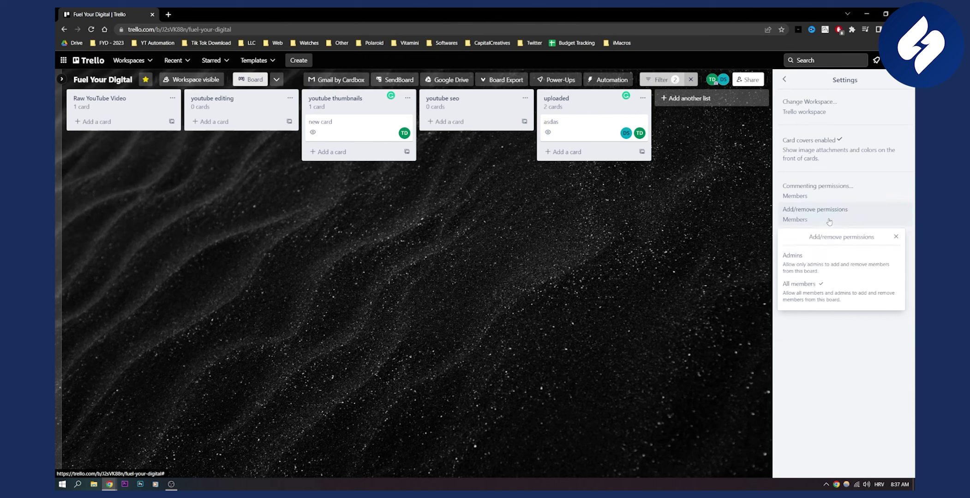
left_click(899, 239)
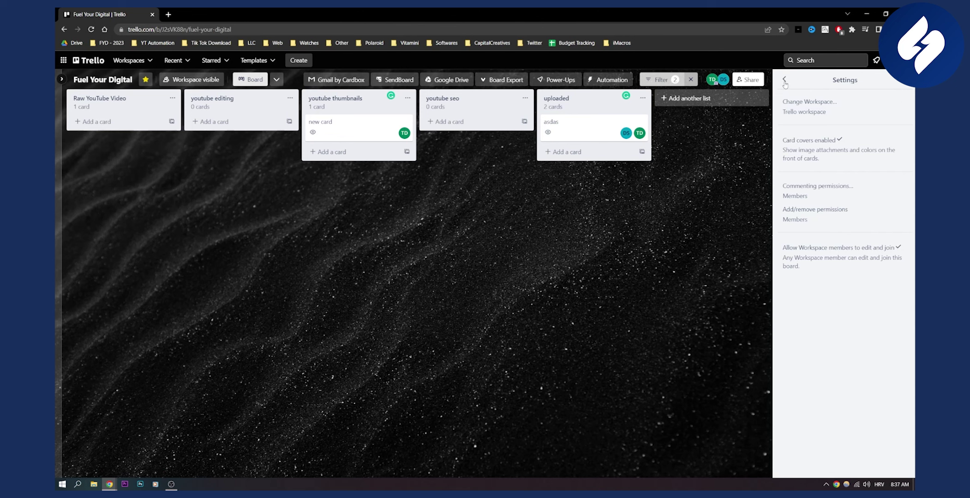
left_click(784, 80)
left_click(904, 80)
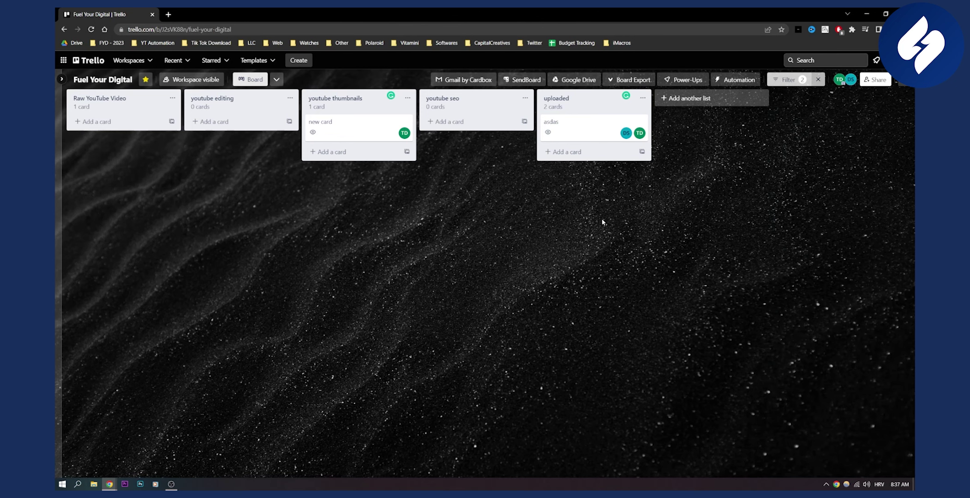